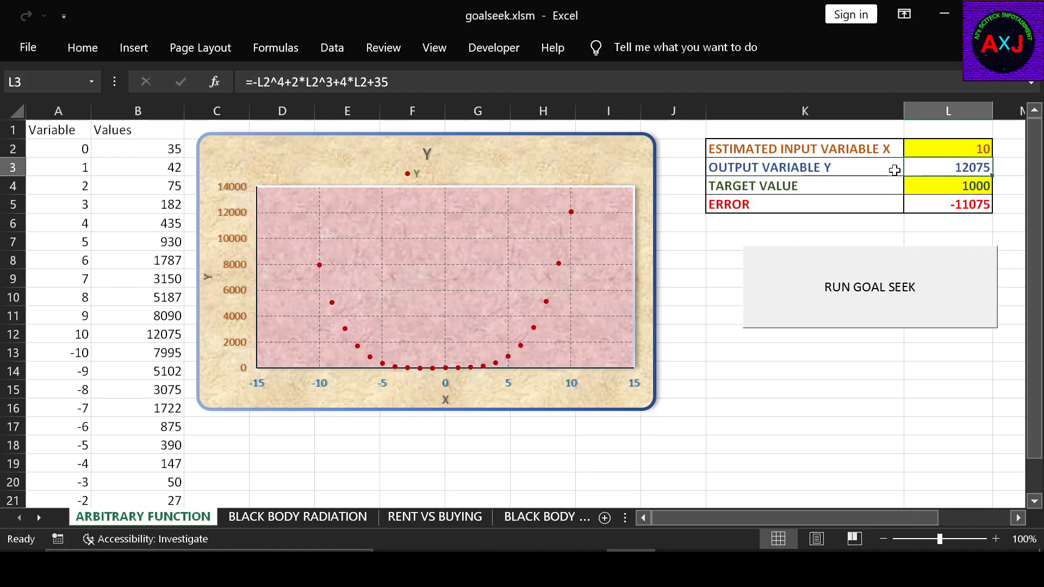
click(865, 168)
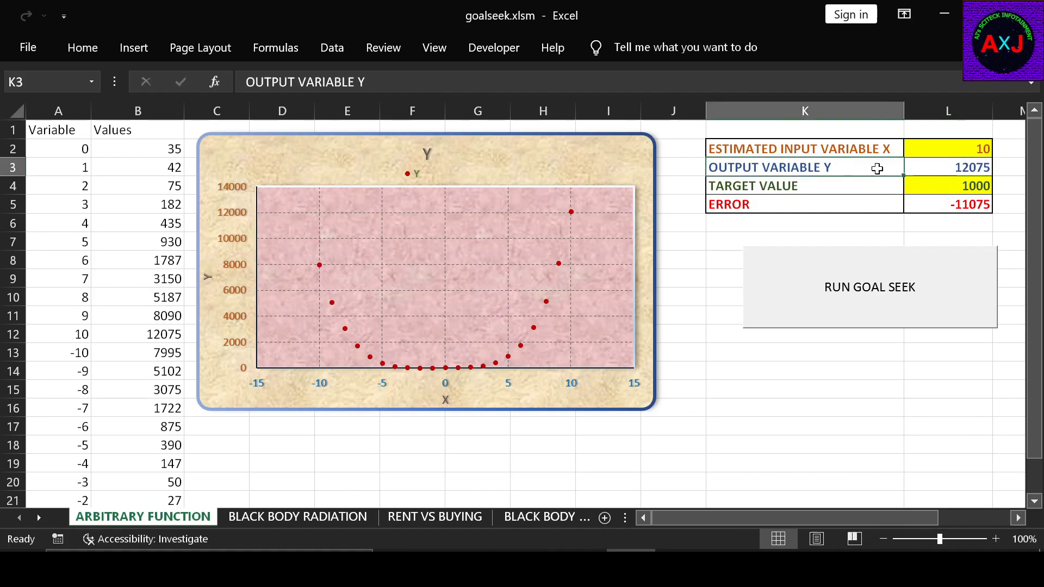
click(937, 167)
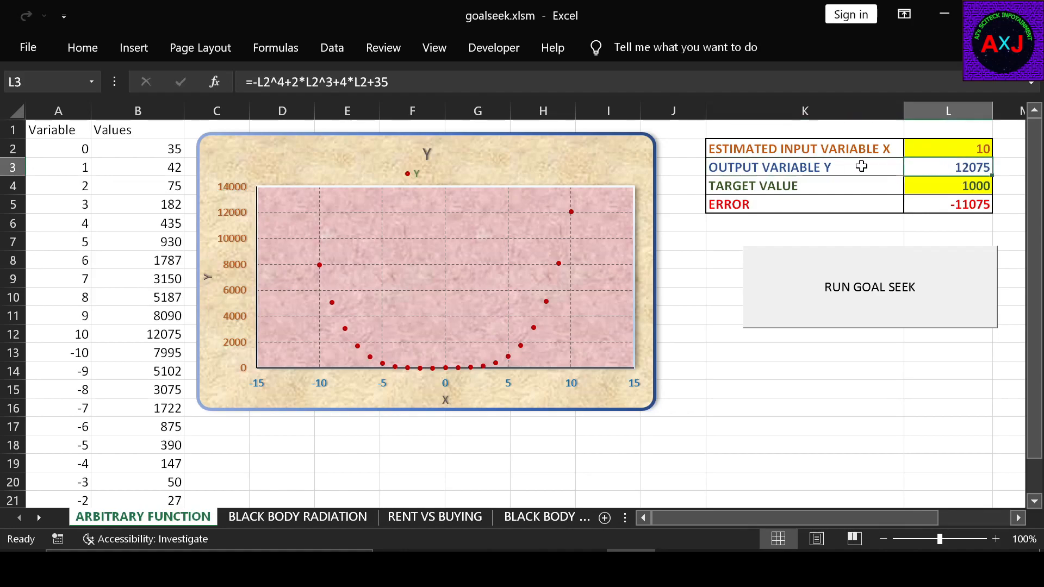
click(860, 166)
click(929, 167)
- Set the target value in cell L4 to 2000
click(930, 188)
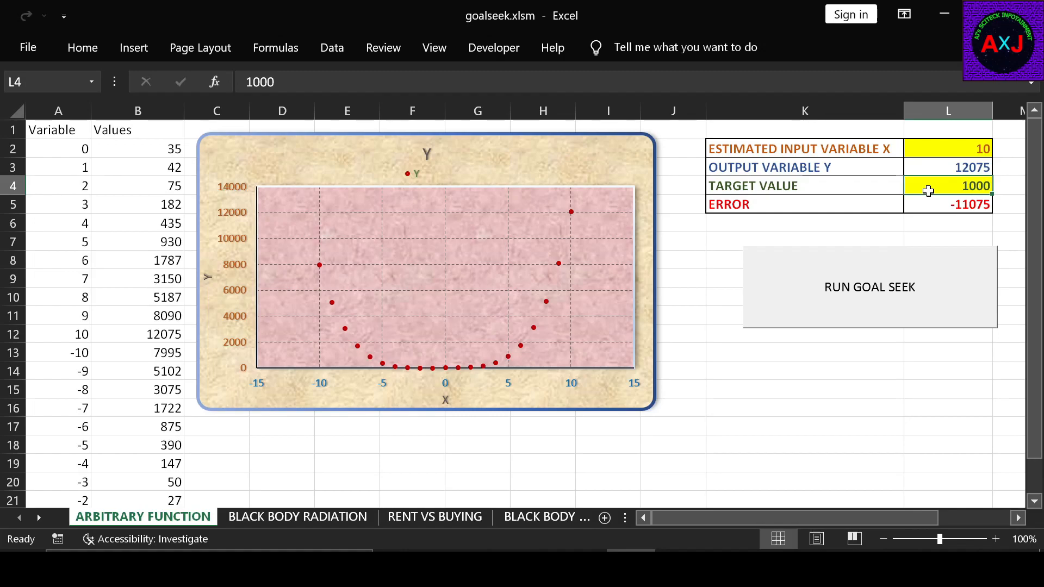
text(1000)
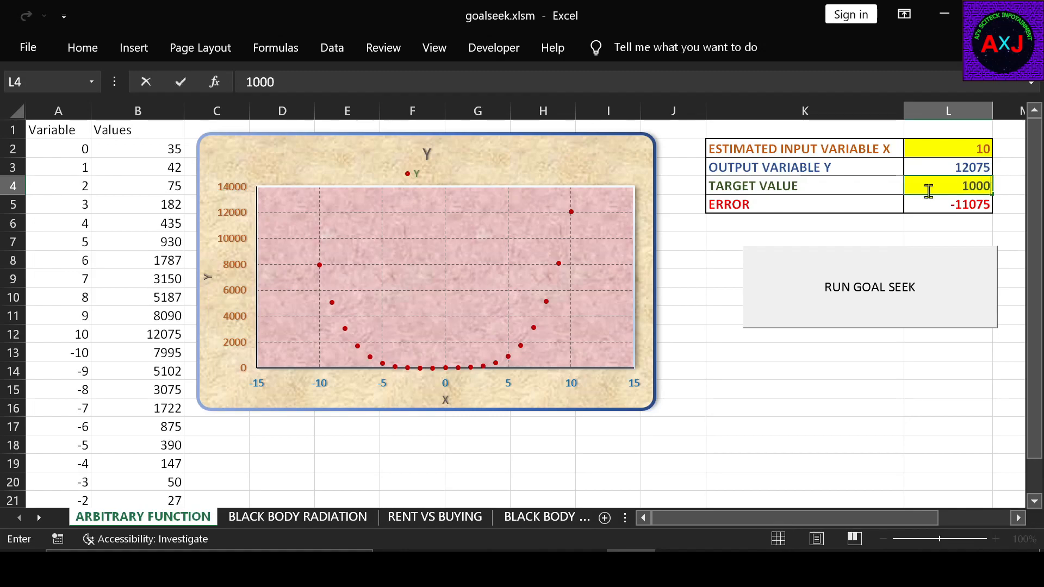
key(Return)
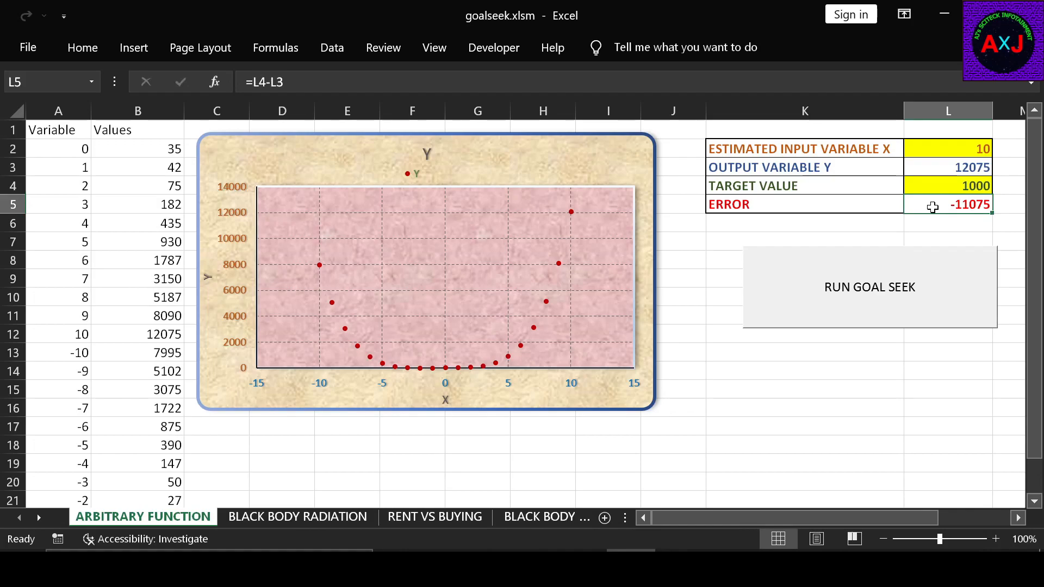
click(955, 182)
text(2000)
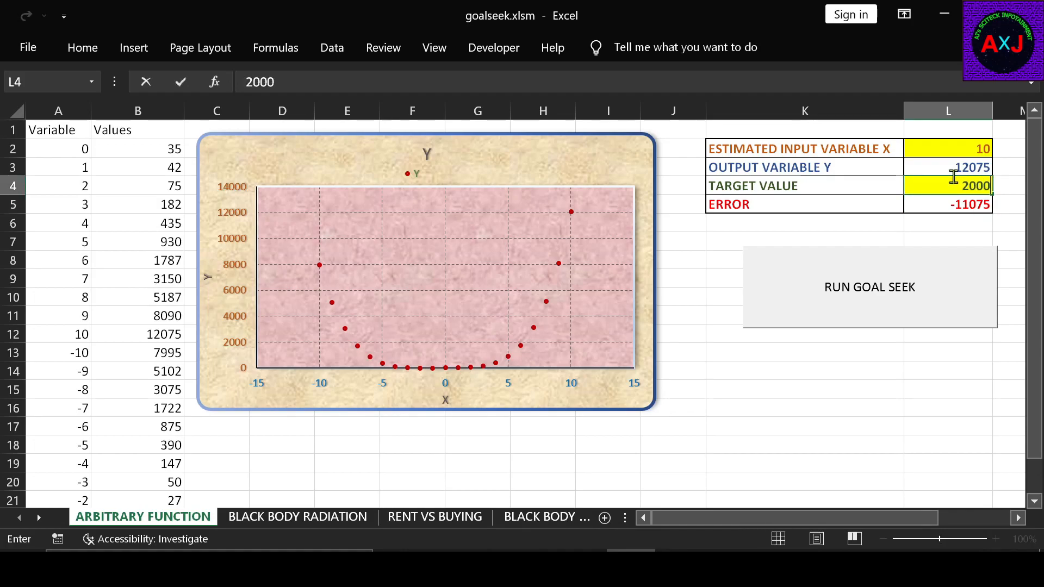
key(Return)
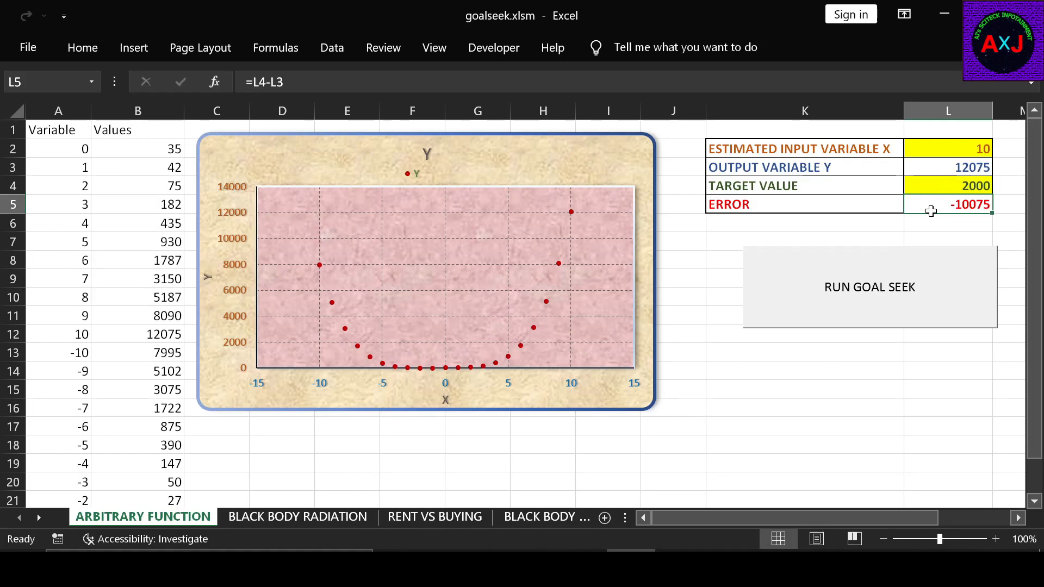
- Use Goal Seek to bring the output variable in L3 to 2000 by changing input cell L2, and keep the solution
click(333, 48)
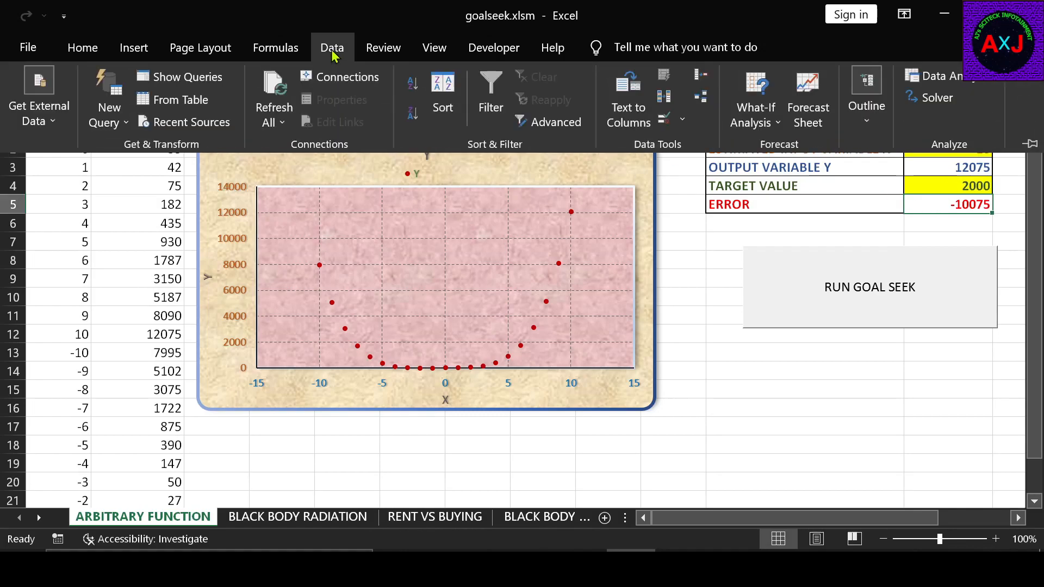
click(779, 124)
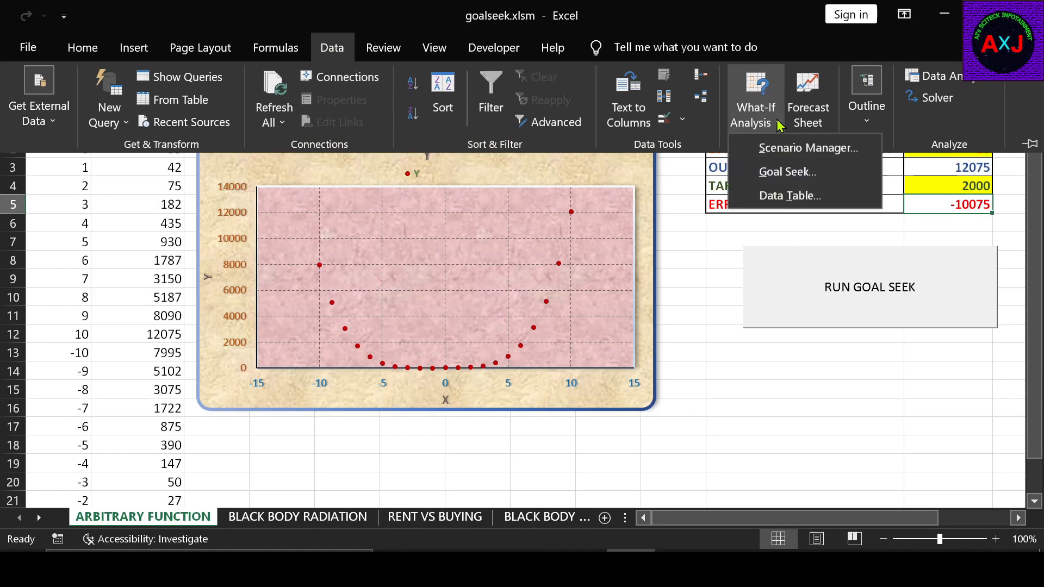
click(788, 174)
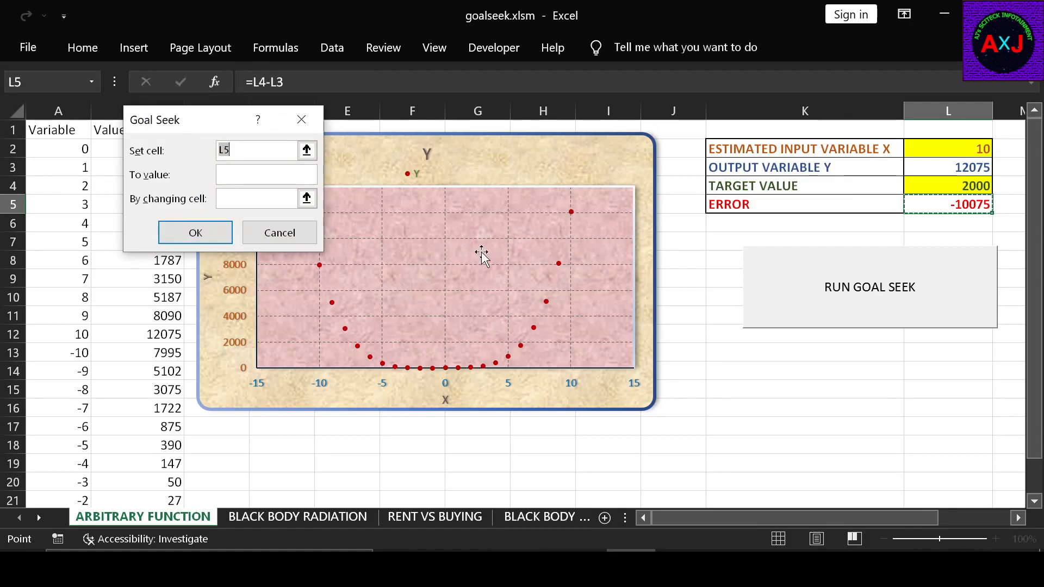
click(307, 150)
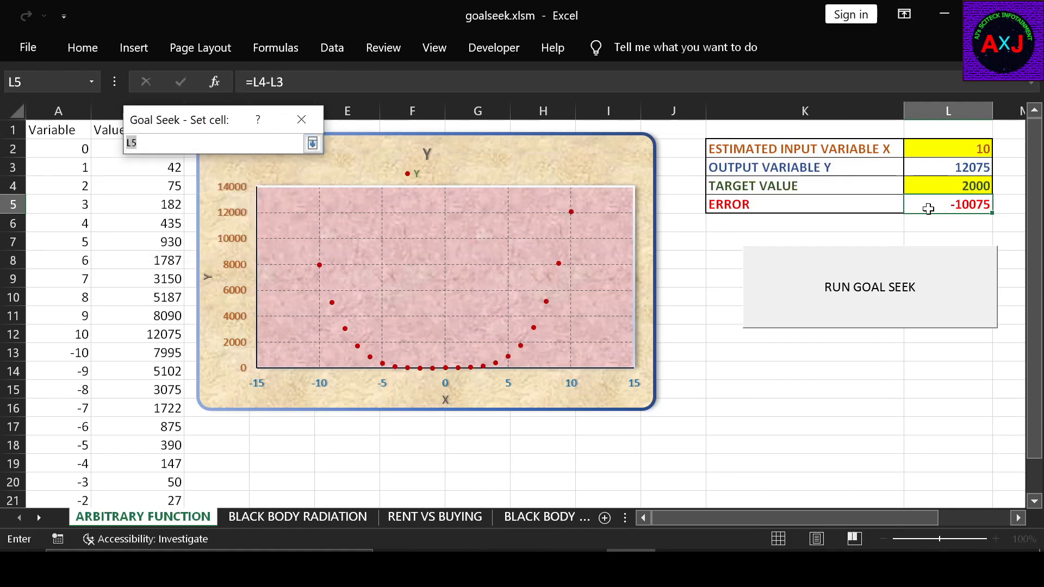
click(945, 171)
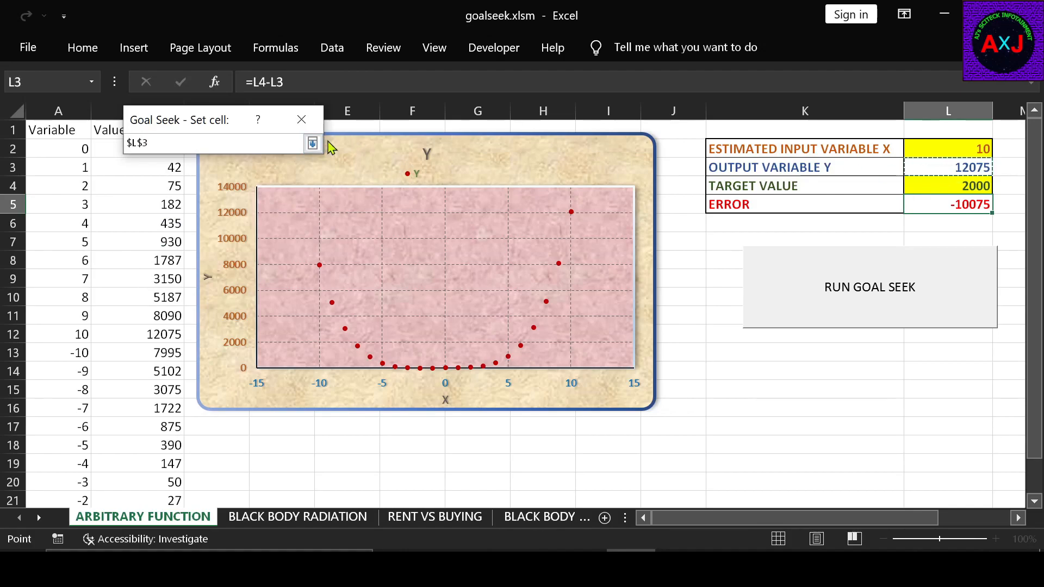
click(303, 123)
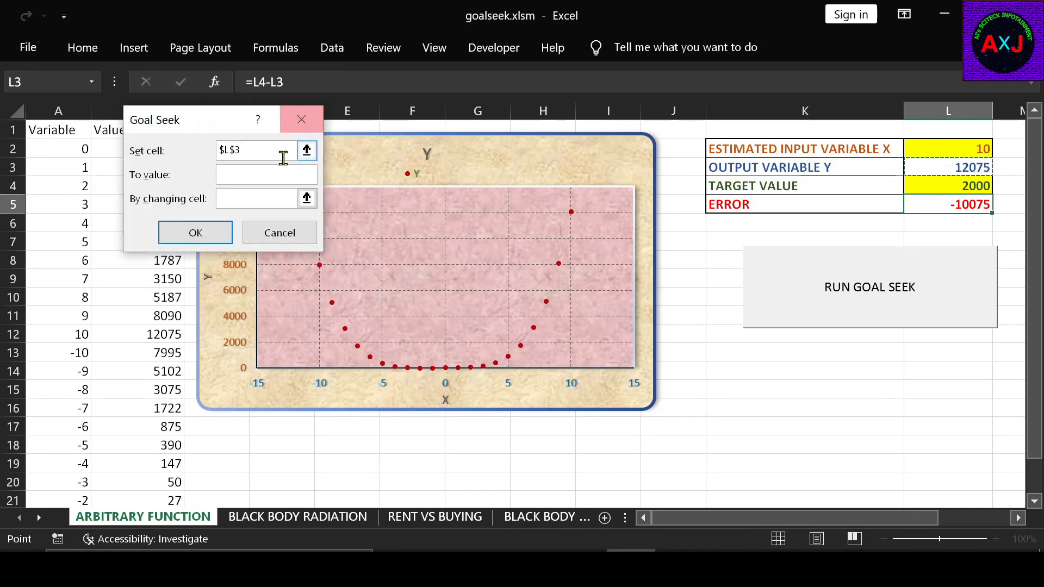
click(271, 175)
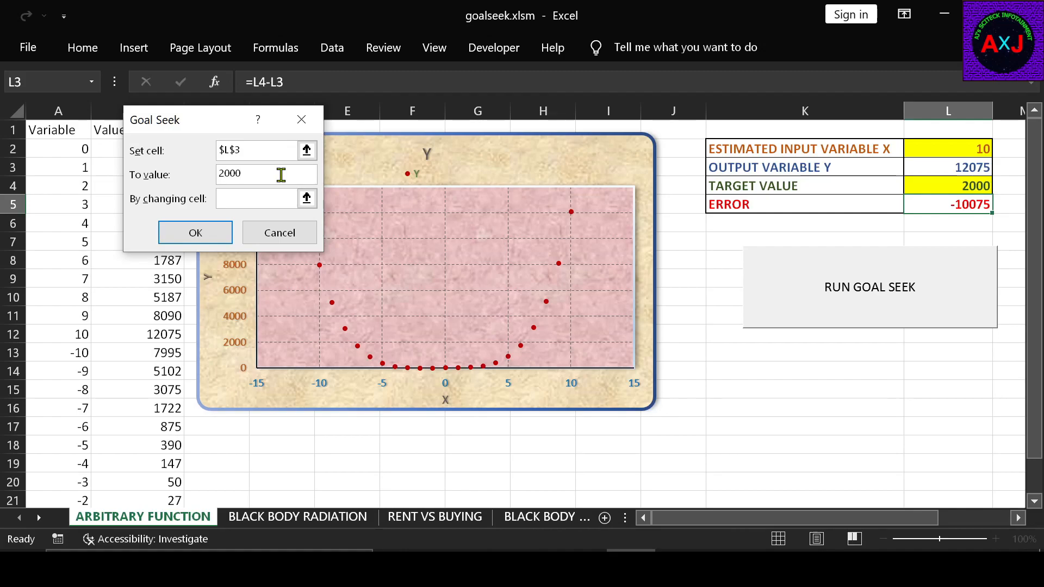
click(307, 199)
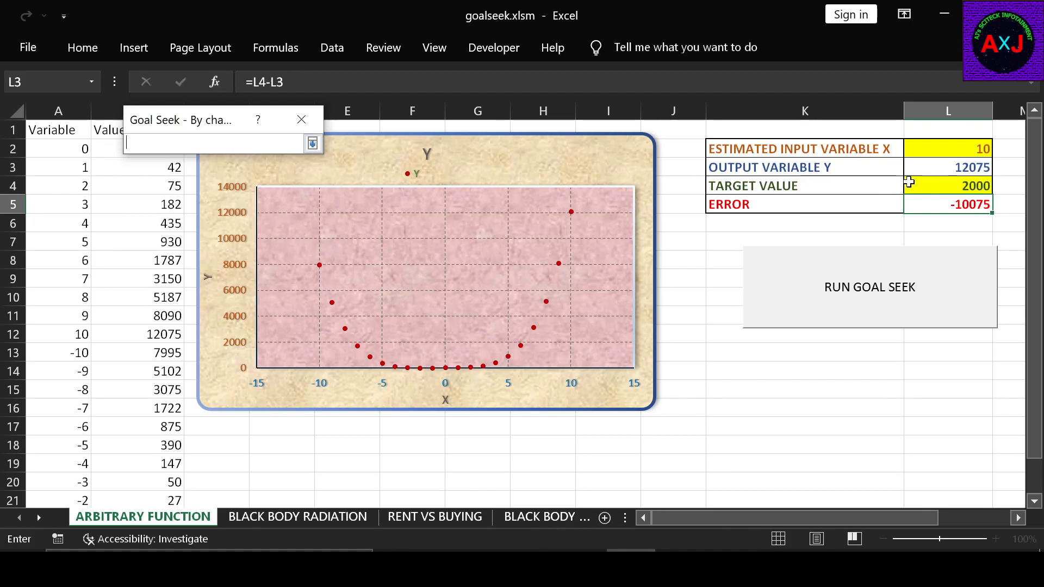
click(947, 148)
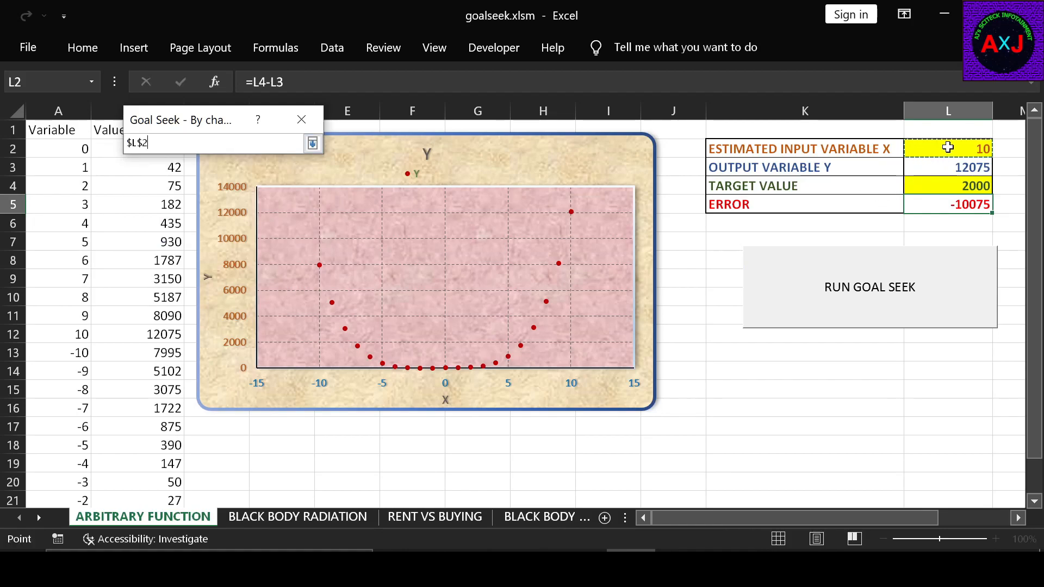
click(312, 143)
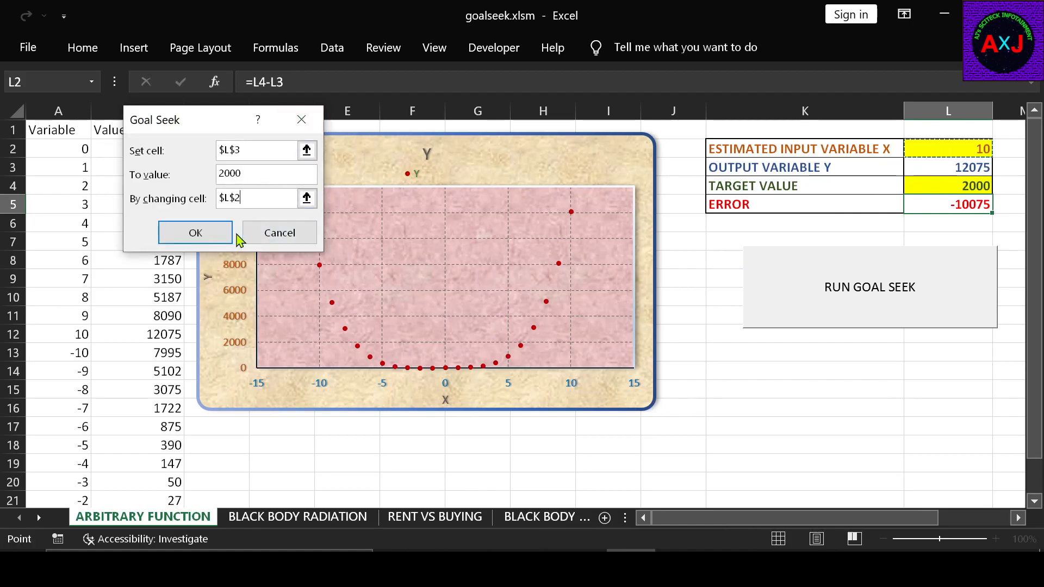
click(217, 233)
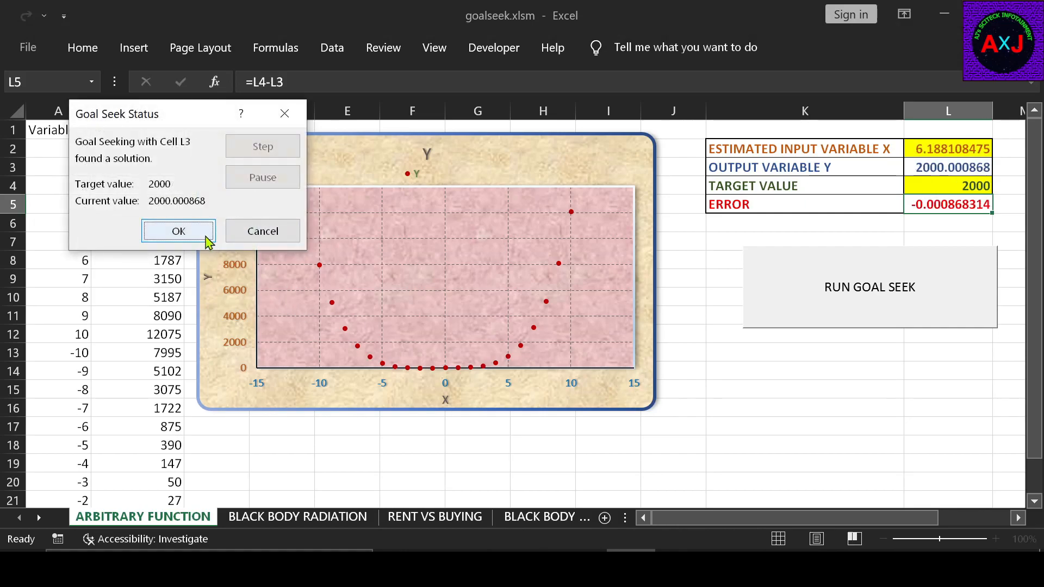
click(175, 233)
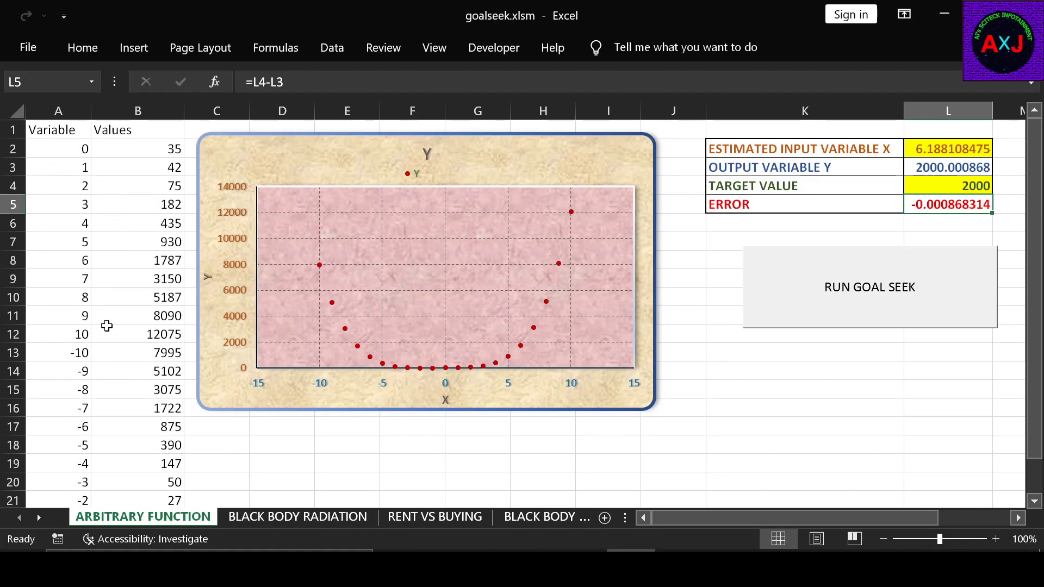
- Examine the variable column, the formula-driven values column and the chart that plots them
drag(63, 147, 76, 498)
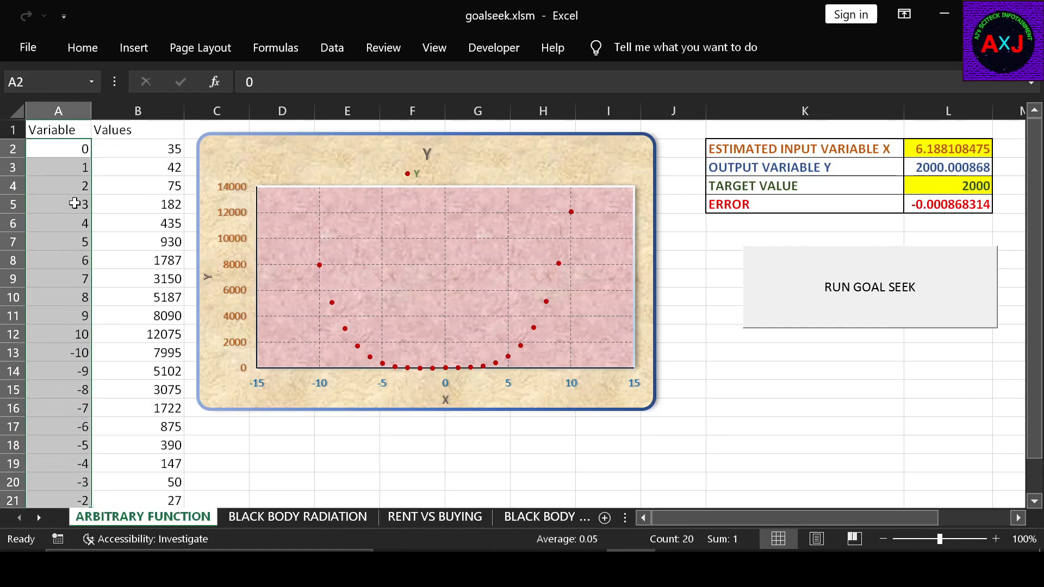
click(69, 144)
drag(125, 146, 173, 481)
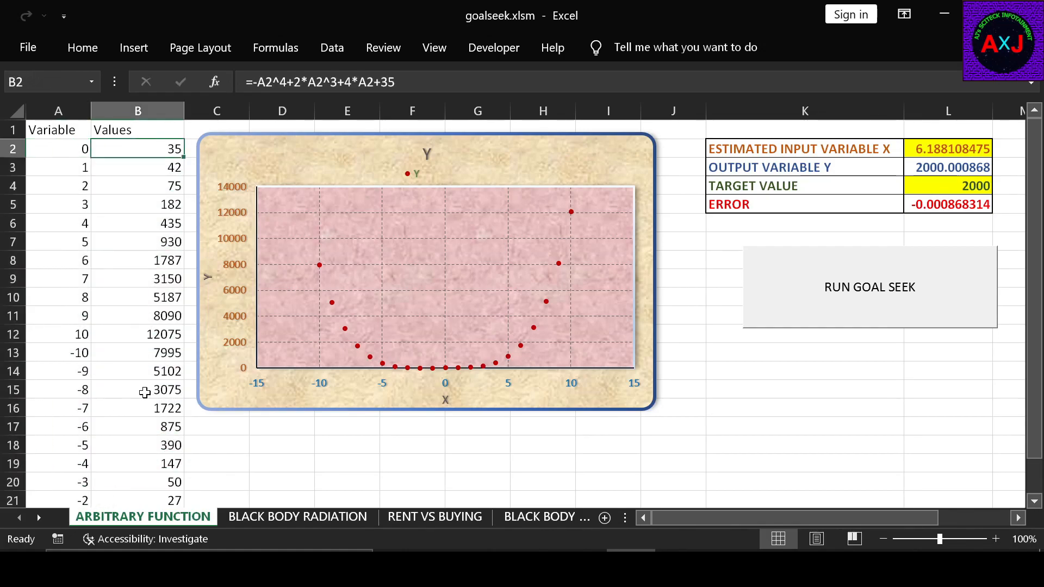
click(313, 167)
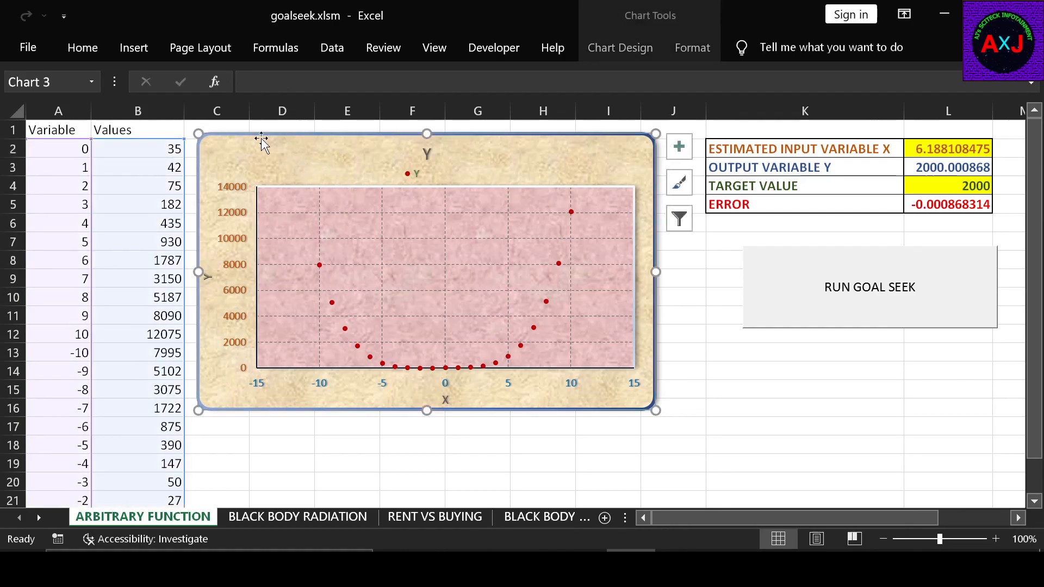
click(485, 449)
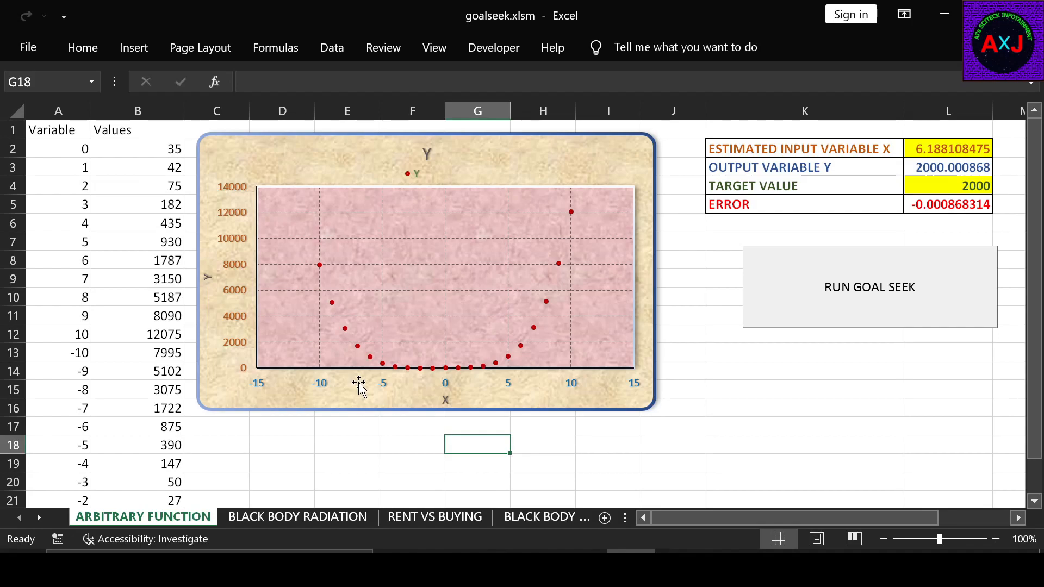
- Set the estimated input variable X in cell L2 to -8 as a new starting guess
click(918, 152)
text(-)
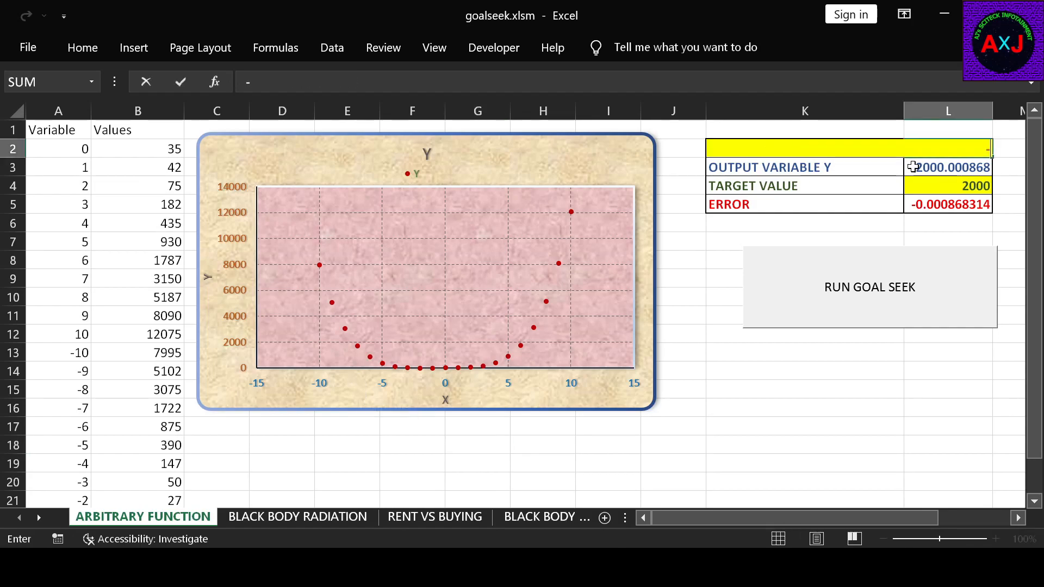
text(8)
key(Return)
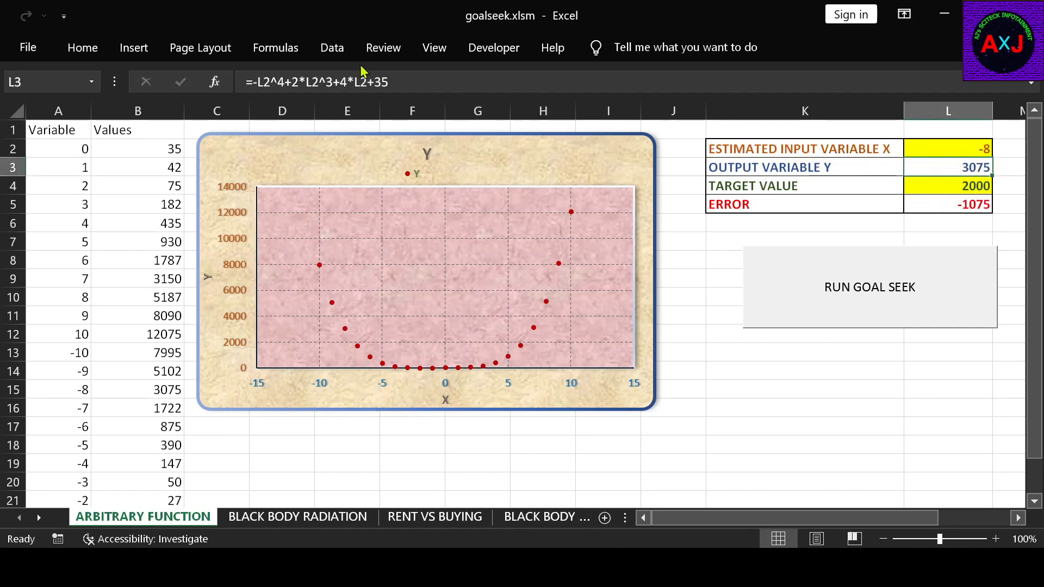
- Rerun Goal Seek from the negative starting guess, driving L3 to 2000 by changing L2, and accept the solution
click(342, 47)
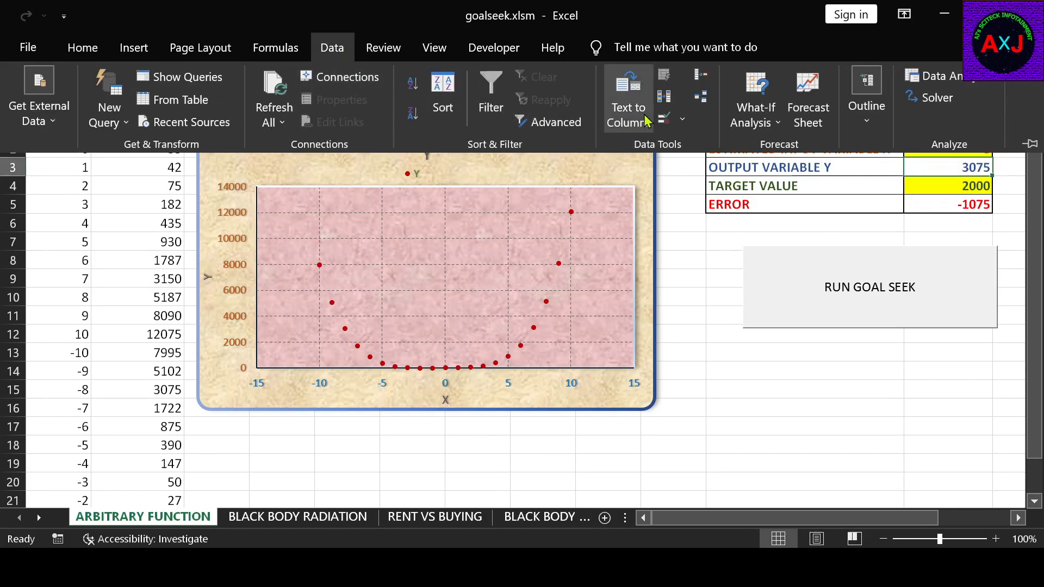
click(756, 122)
click(773, 170)
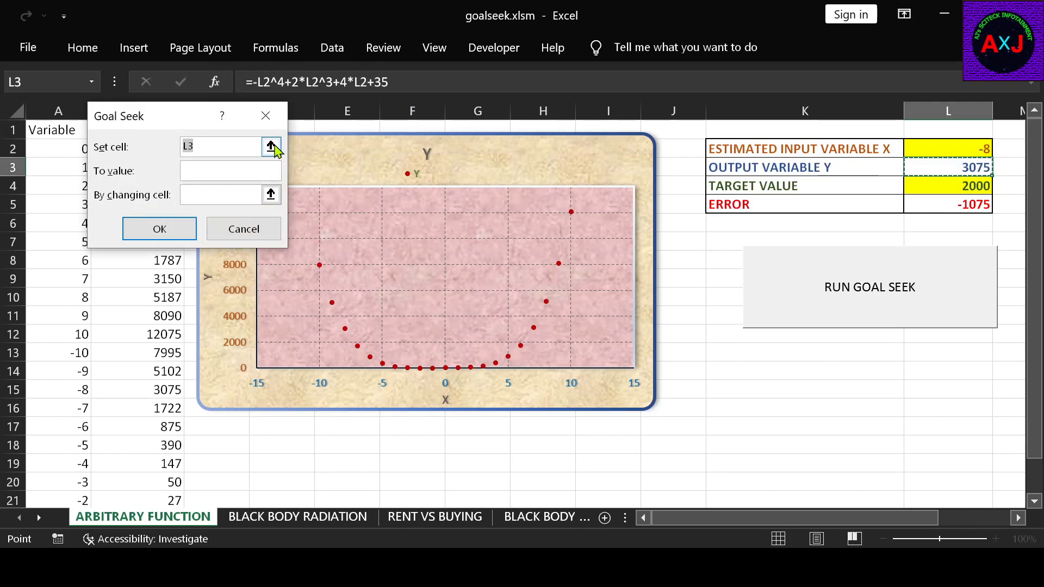
click(270, 195)
click(954, 148)
click(266, 115)
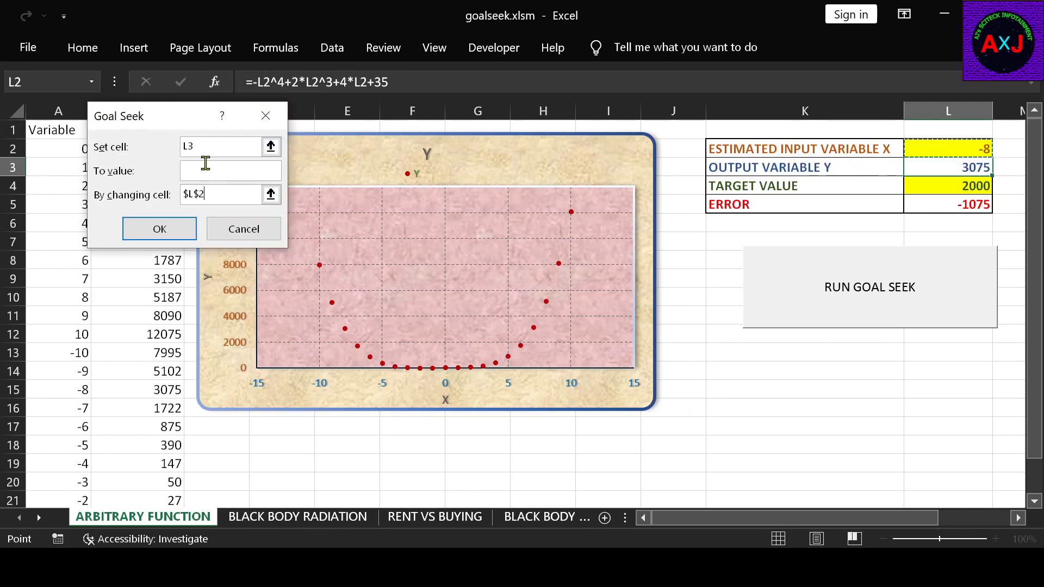
click(209, 170)
text(2000)
click(185, 231)
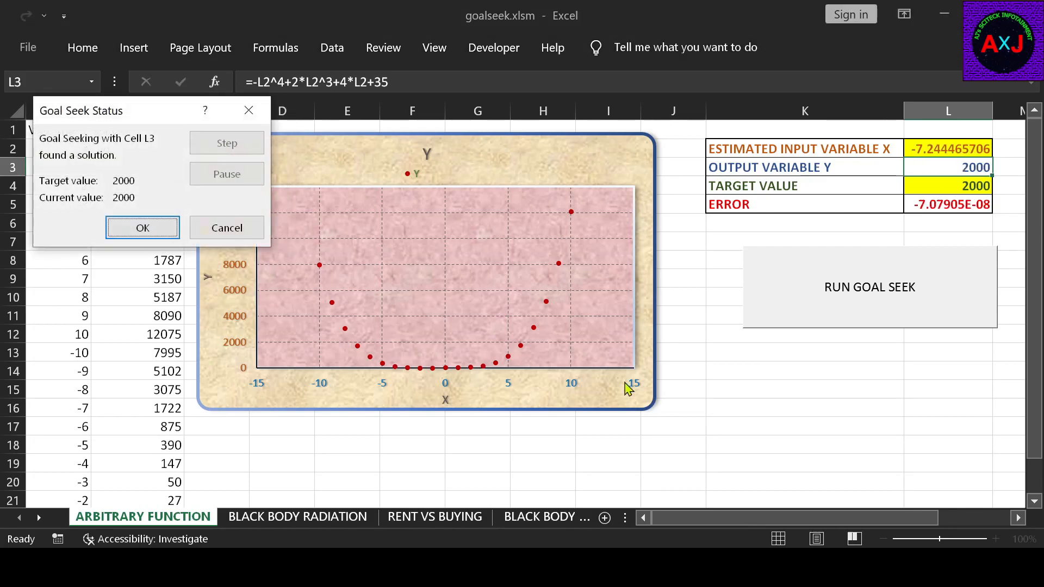
click(141, 228)
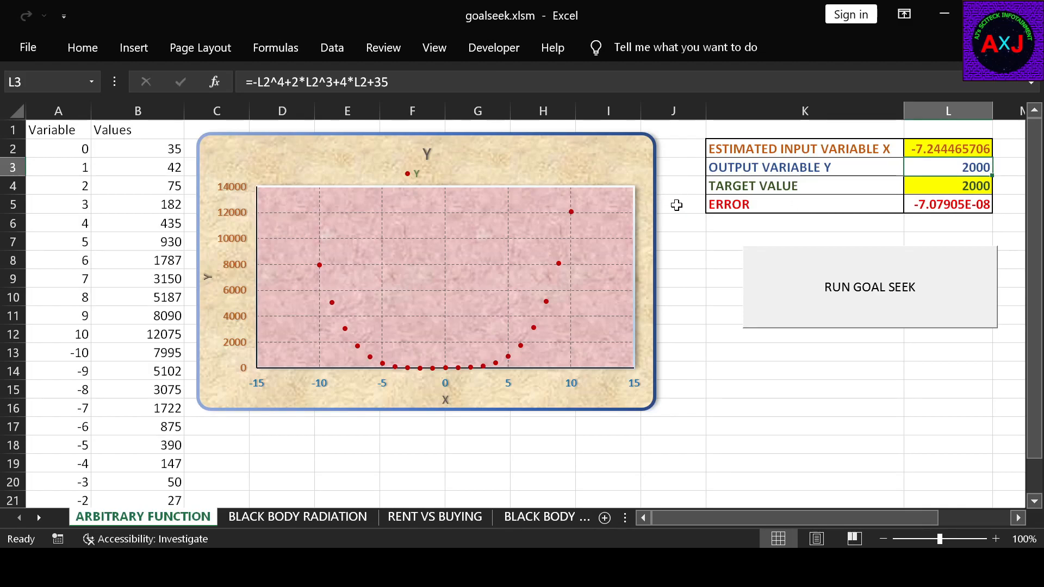
- Set the target value in cell L4 to 1000
click(965, 190)
text(1)
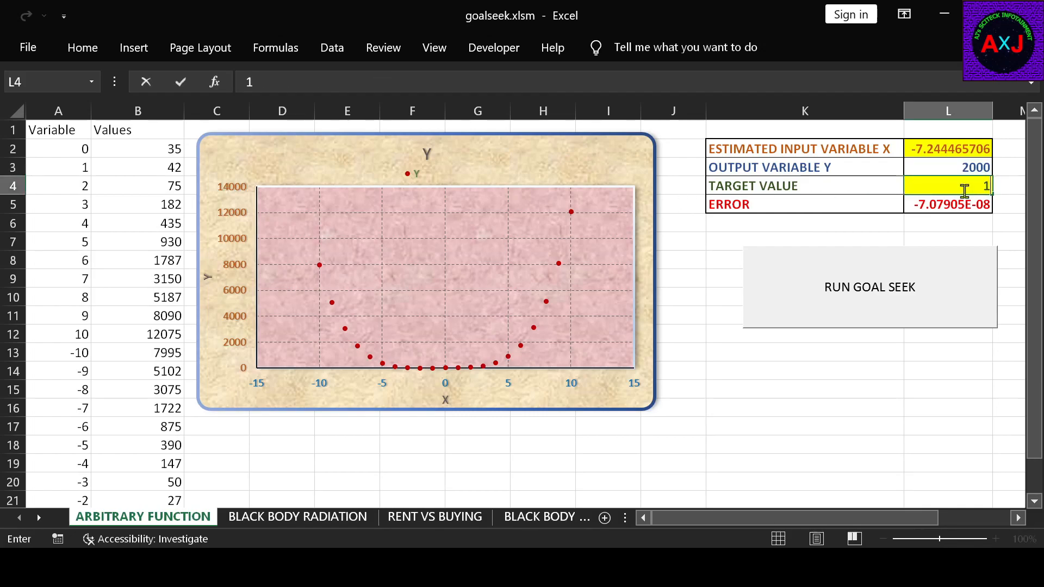
text(000)
key(Return)
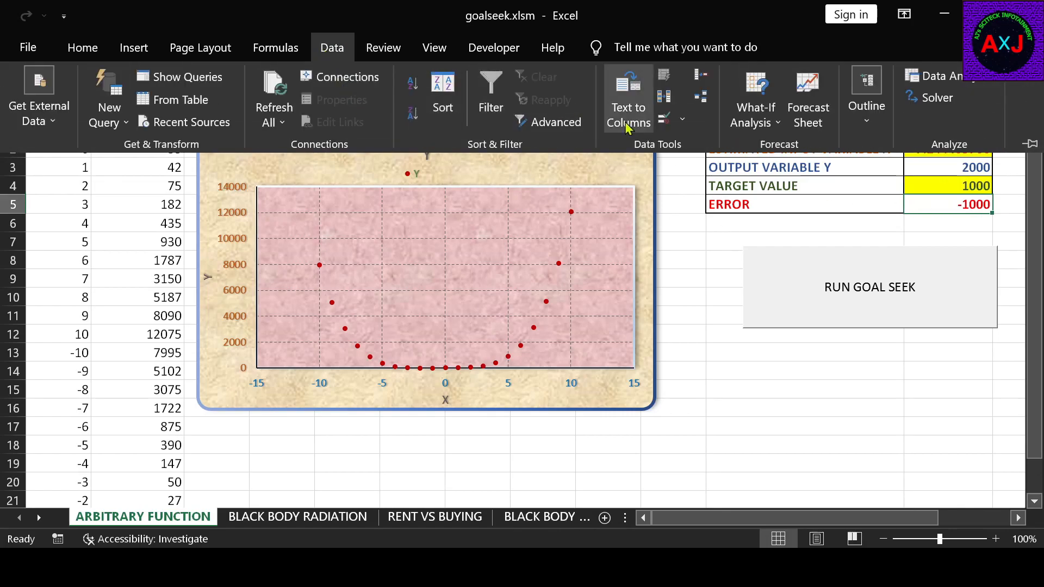
- Use Goal Seek to drive the error in L5 to 0 by changing input cell L2, and accept the solution
click(756, 130)
click(753, 170)
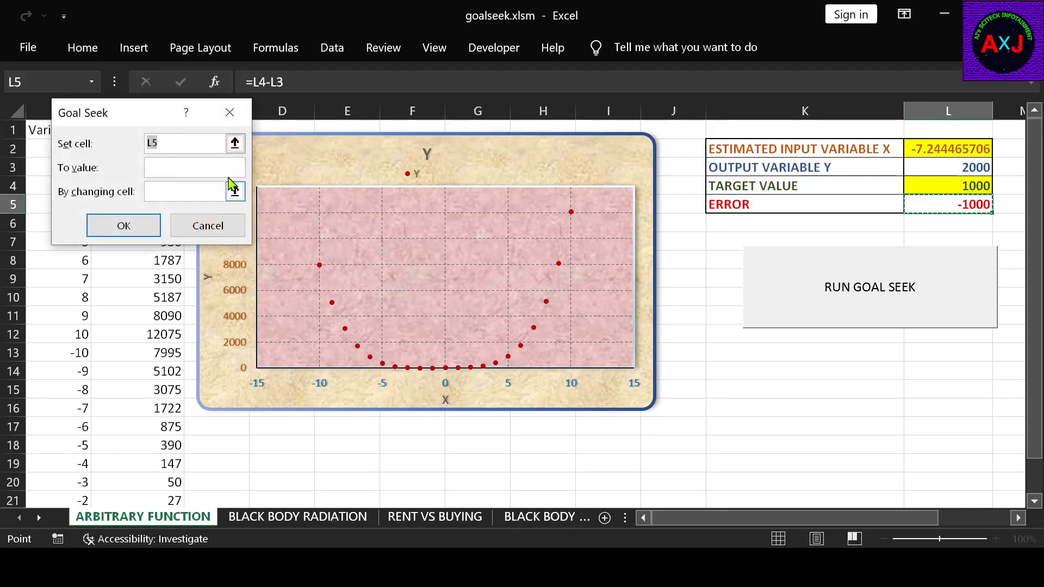
click(232, 143)
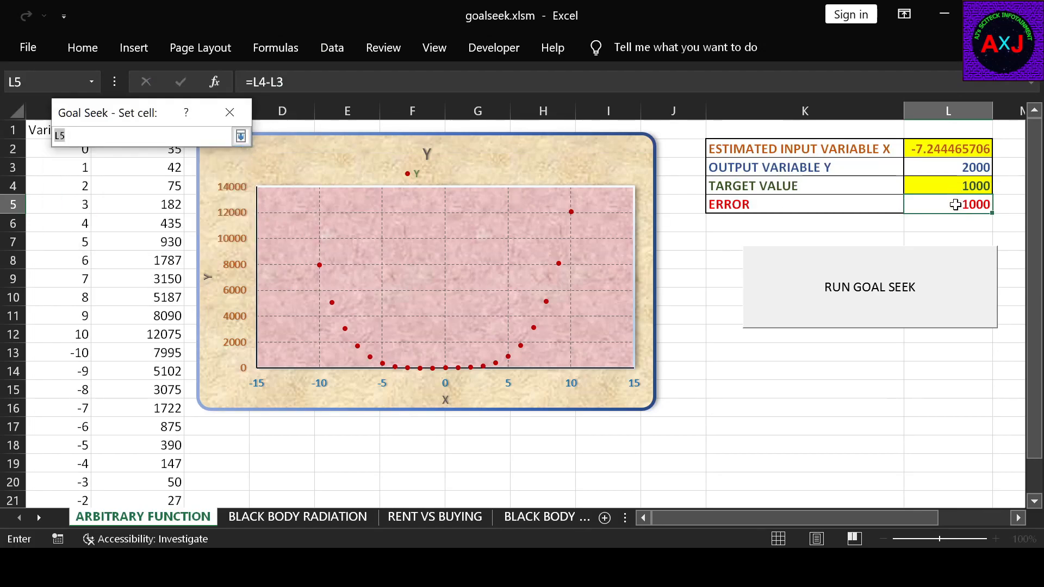
click(229, 113)
click(198, 167)
text(0)
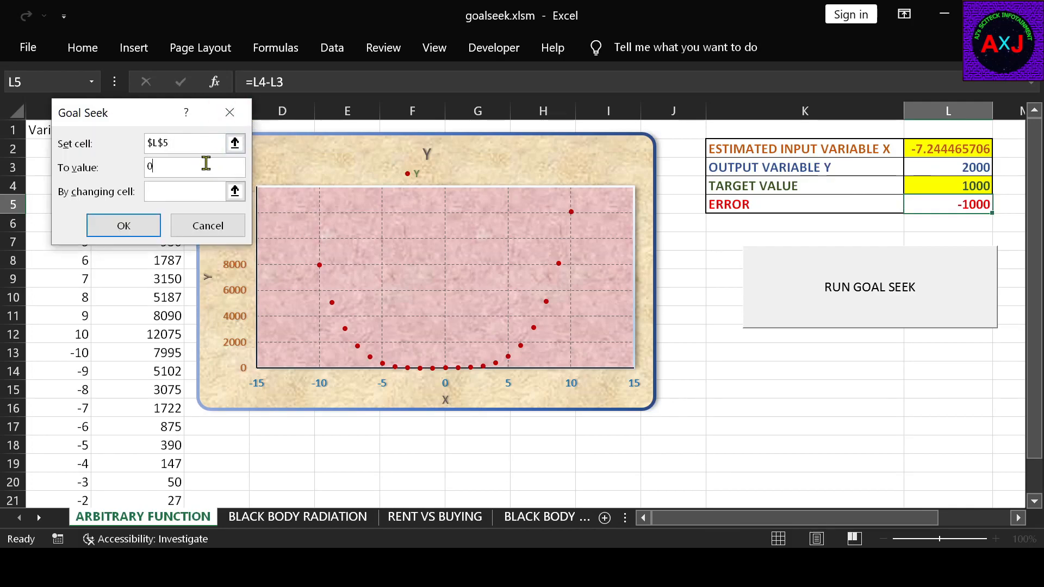
click(231, 193)
click(956, 154)
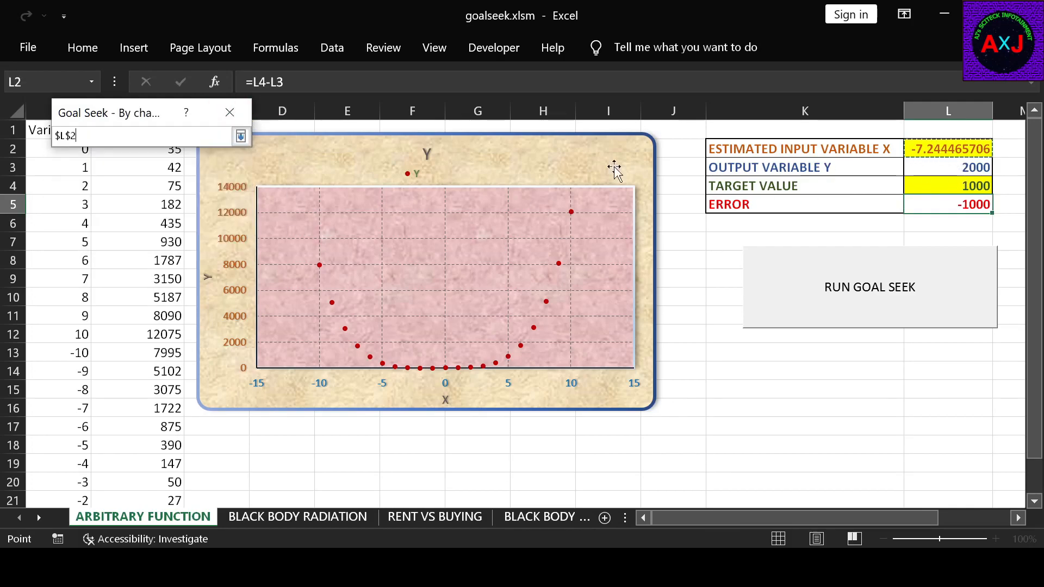
click(241, 136)
click(146, 225)
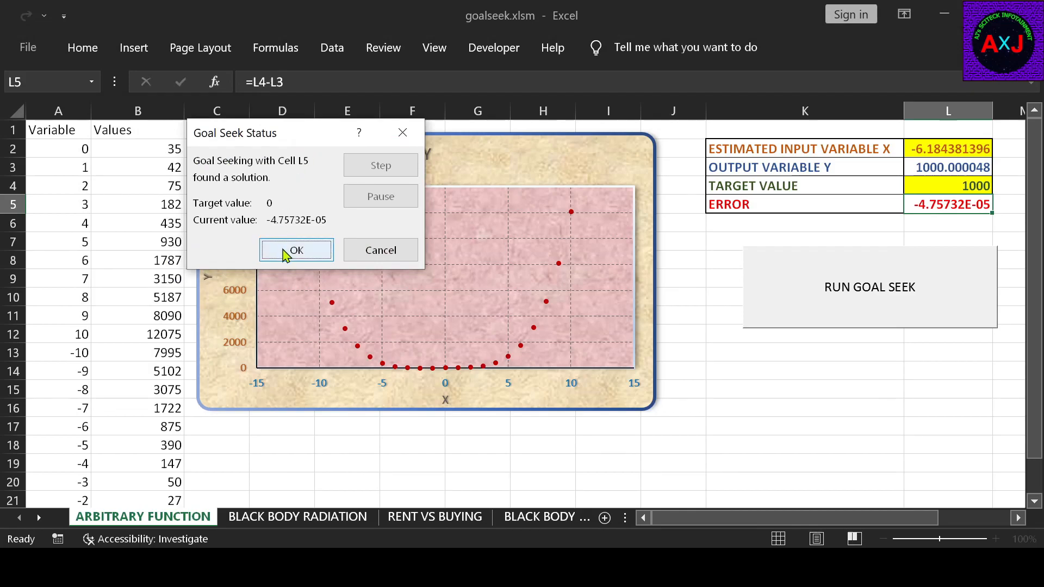
click(290, 248)
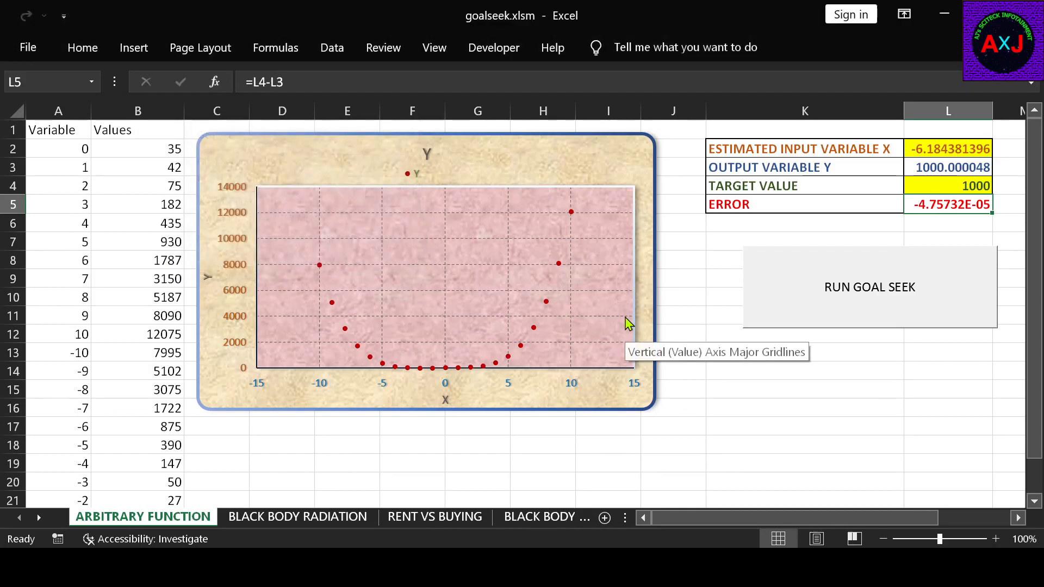